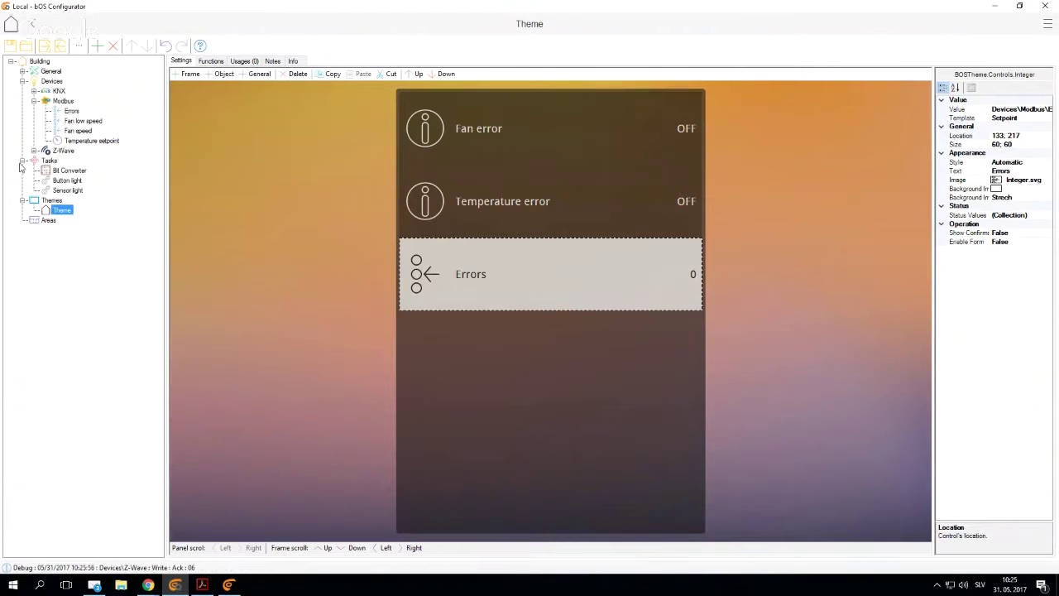
# Collapse Tasks, Modbus and Devices, then open General > API > Alexa in the tree
pyautogui.click(22, 161)
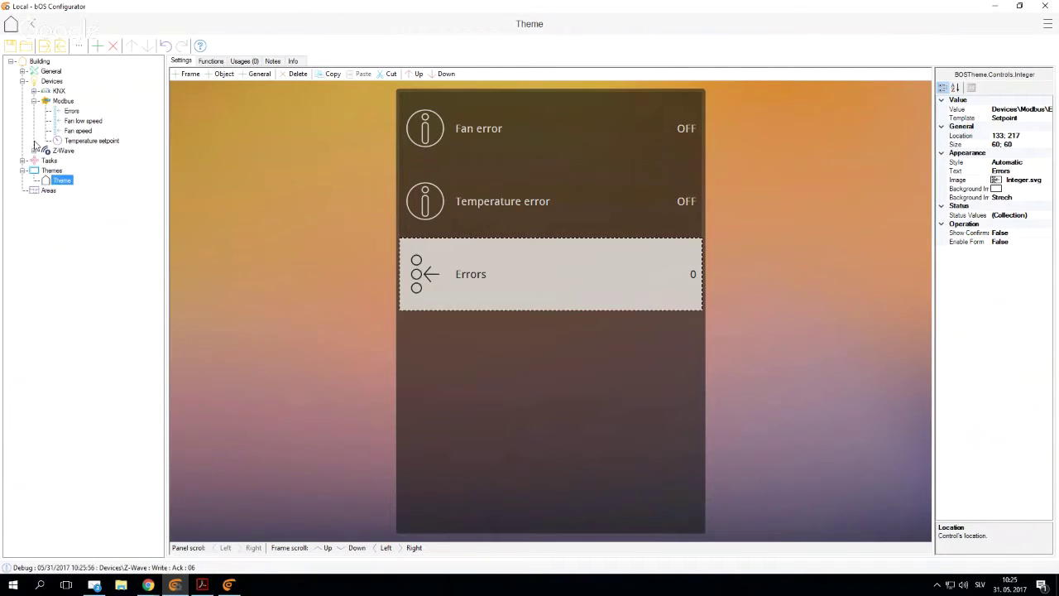
pyautogui.click(34, 101)
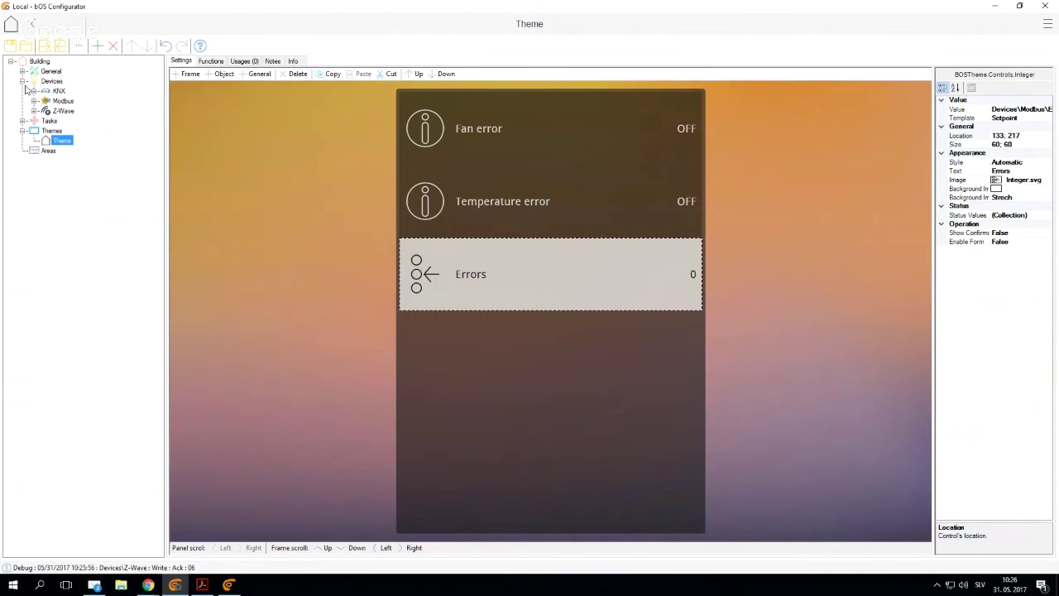
pyautogui.click(23, 81)
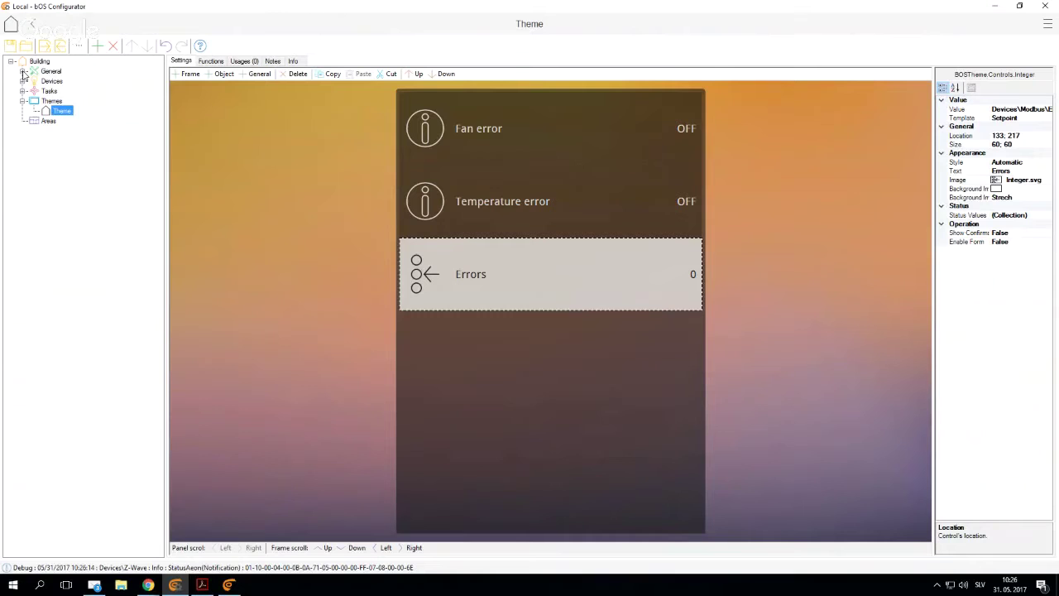
pyautogui.click(22, 72)
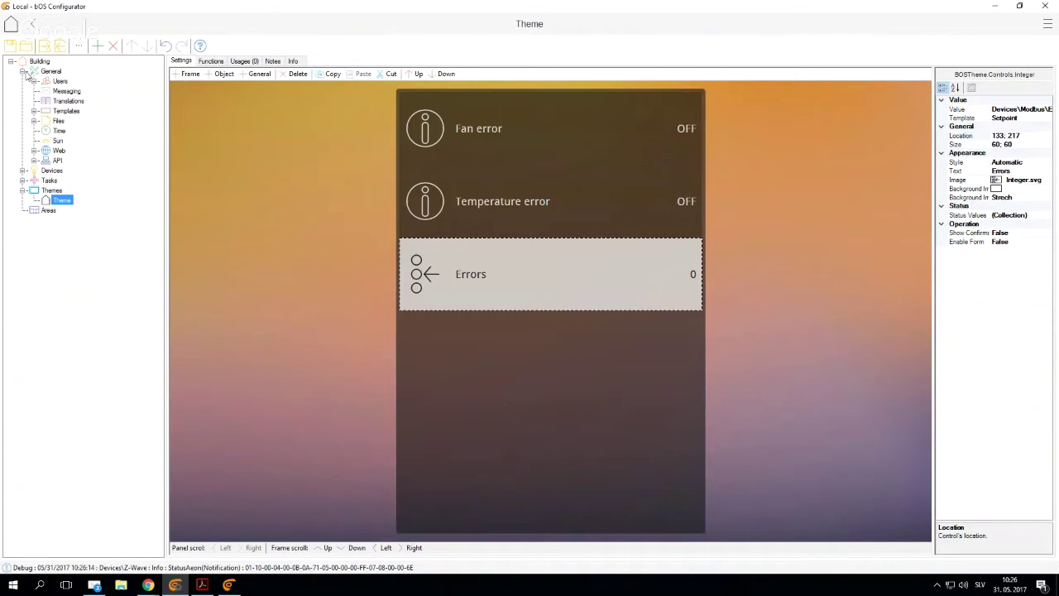
pyautogui.click(34, 162)
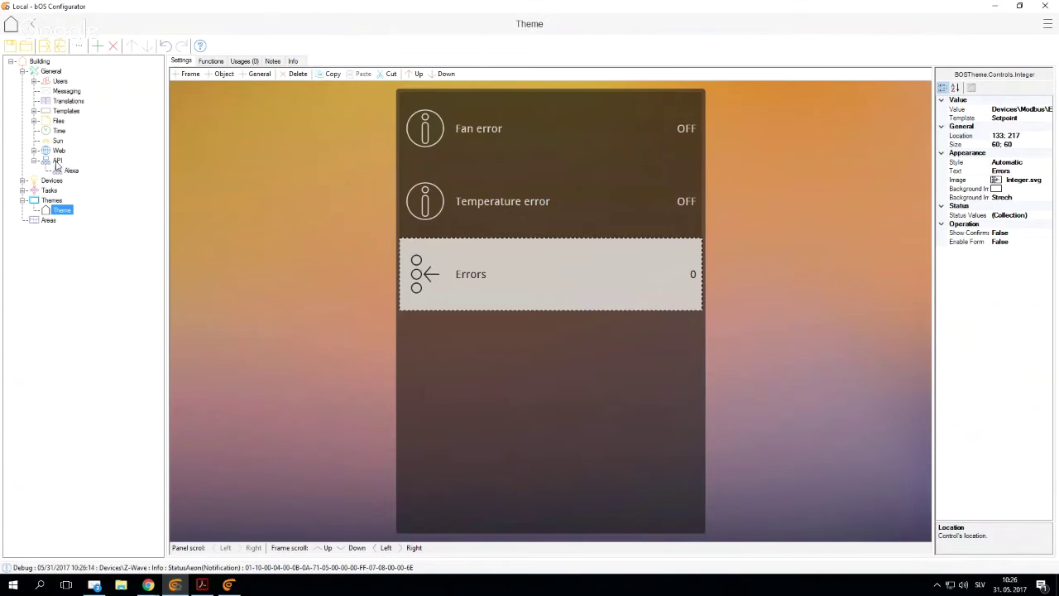
pyautogui.click(71, 172)
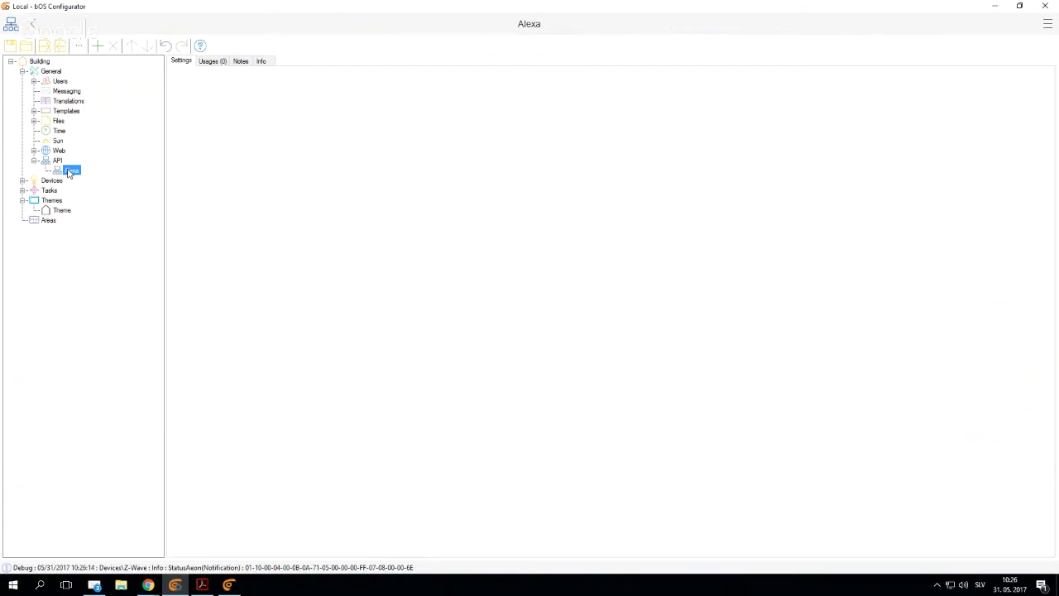
# Add an Appliances folder under the Alexa entry
pyautogui.rightClick(70, 173)
pyautogui.click(91, 177)
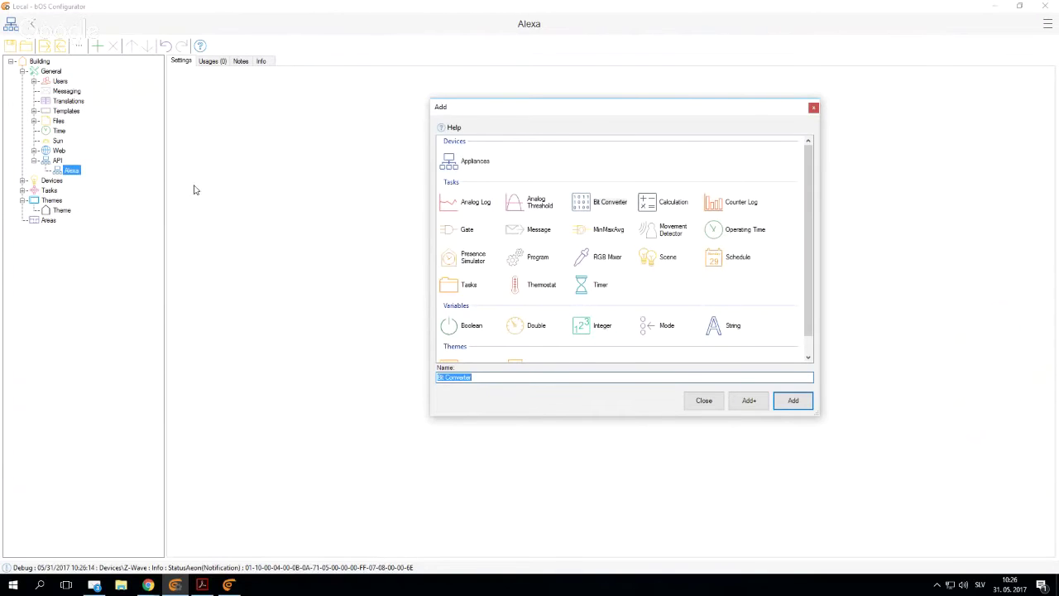
pyautogui.click(749, 401)
pyautogui.click(704, 400)
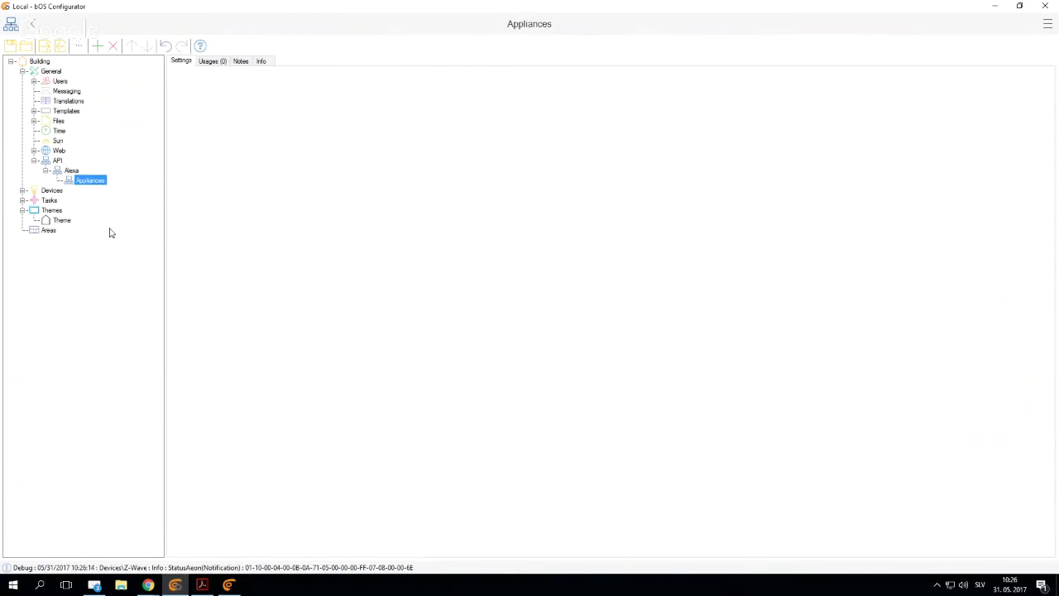
# Add an Appliance named 'Light' inside the Appliances folder
pyautogui.rightClick(87, 184)
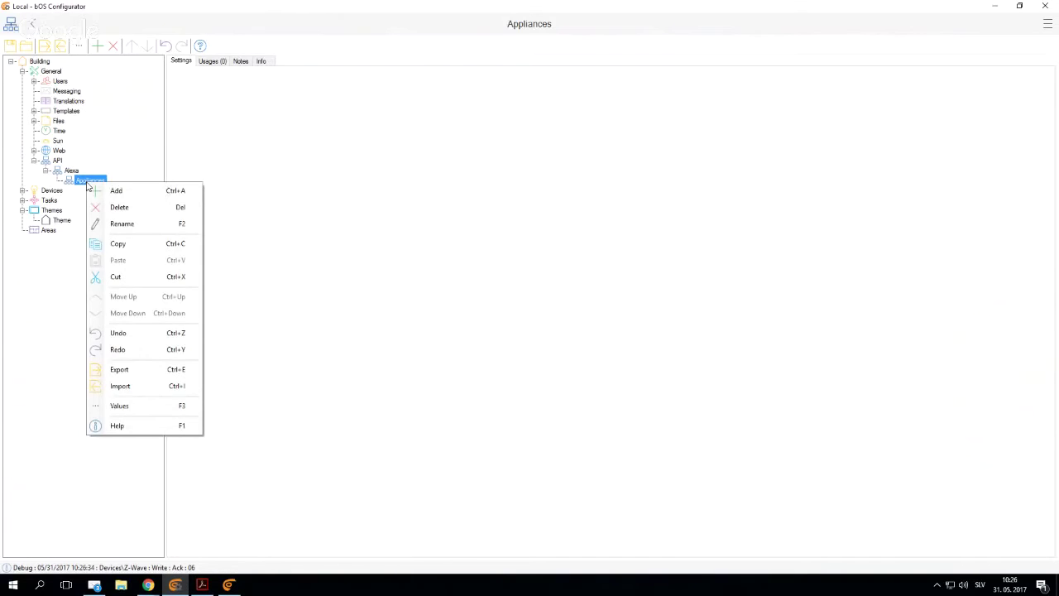
pyautogui.click(103, 191)
pyautogui.click(458, 165)
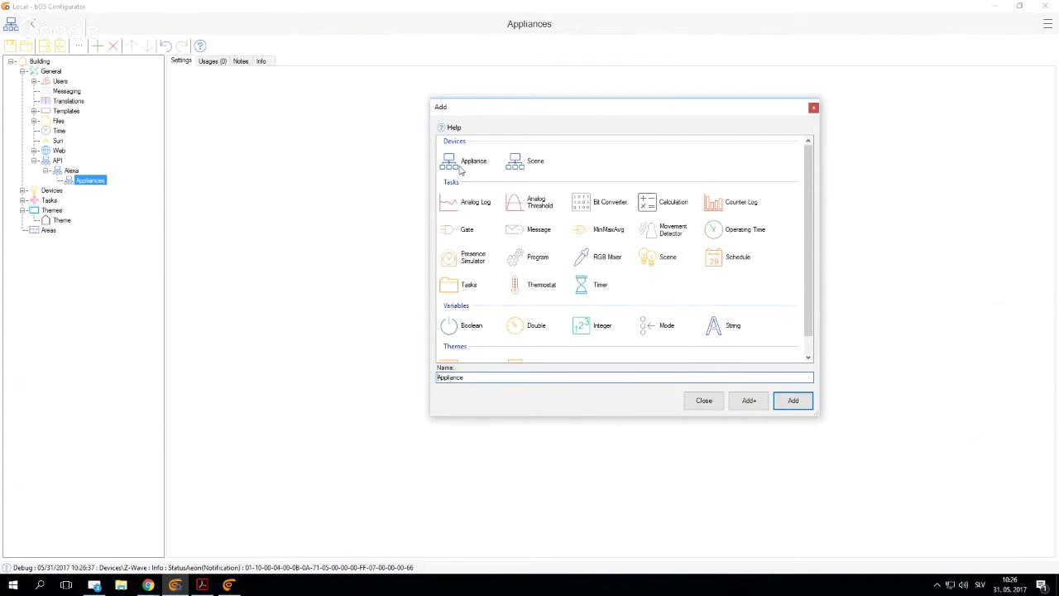
pyautogui.write('Light')
pyautogui.press('BackSpace')
pyautogui.press('BackSpace')
pyautogui.write('ht')
pyautogui.press('Return')
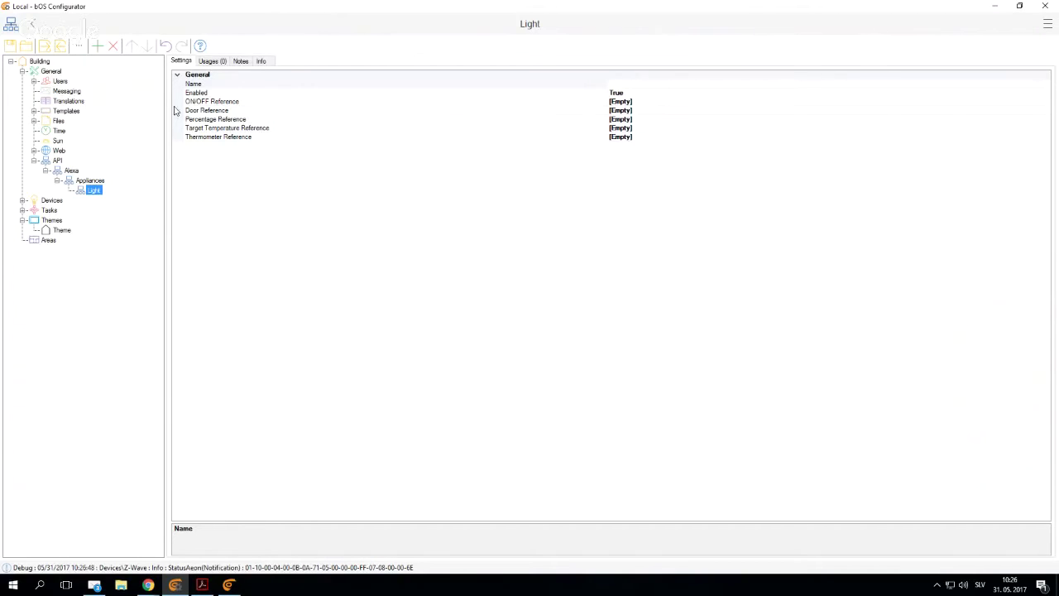
pyautogui.click(199, 103)
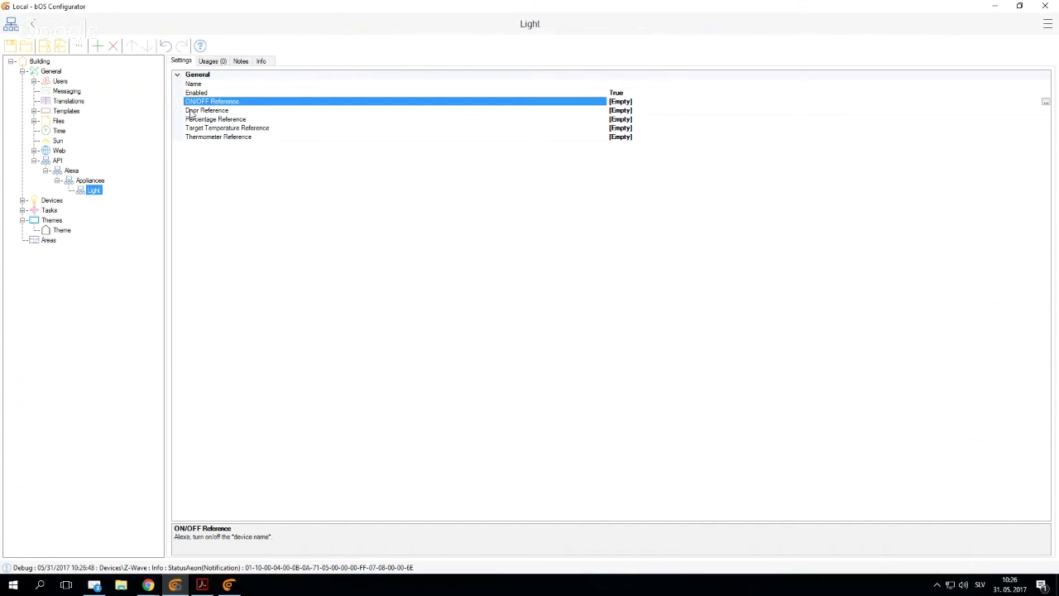
pyautogui.click(192, 111)
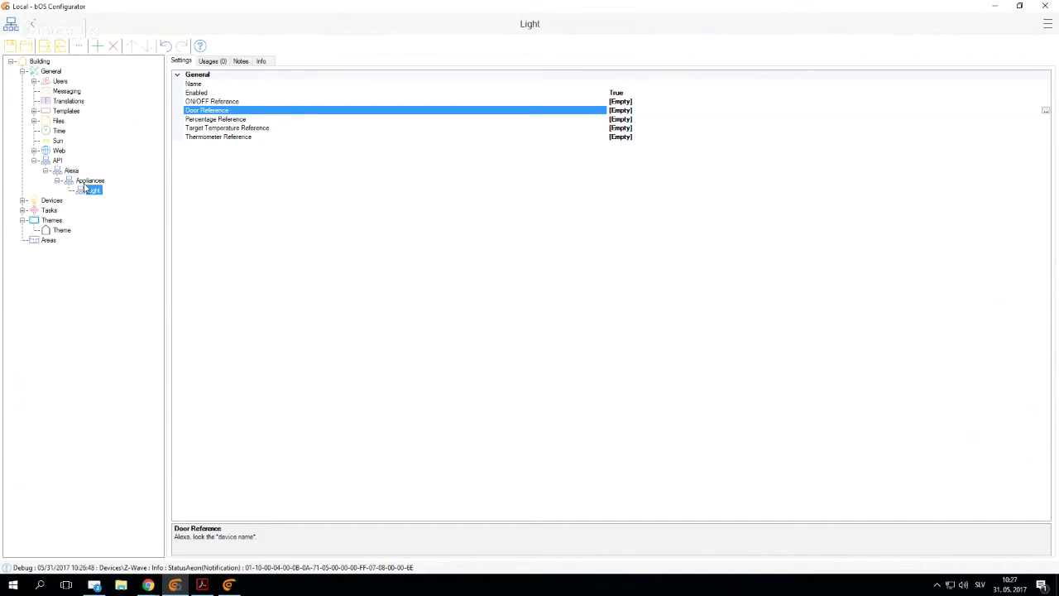
# Add a Boolean variable named 'Light' under Devices
pyautogui.click(23, 200)
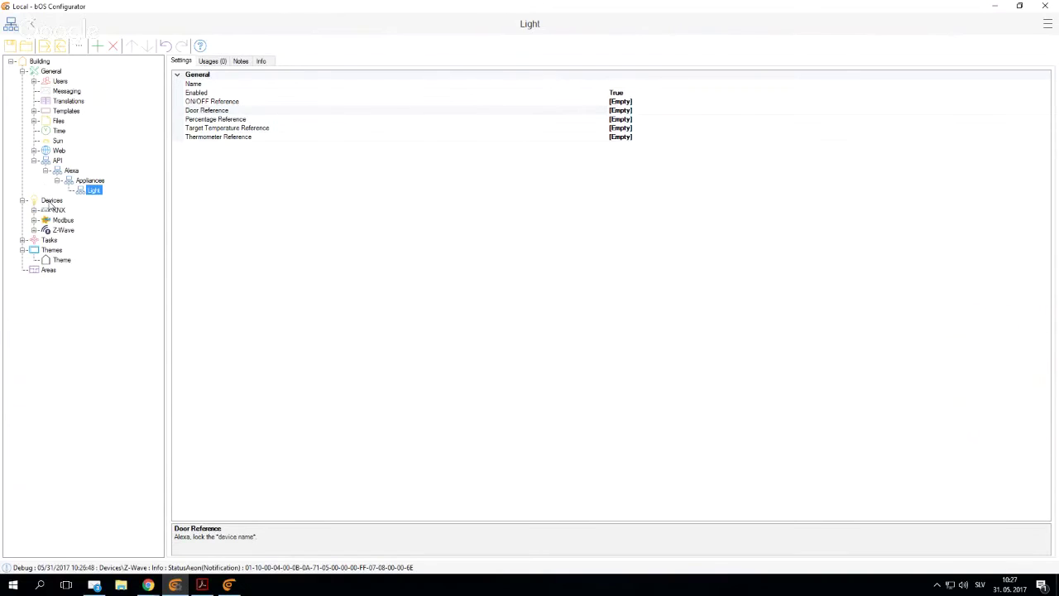
pyautogui.click(51, 200)
pyautogui.rightClick(52, 205)
pyautogui.click(75, 209)
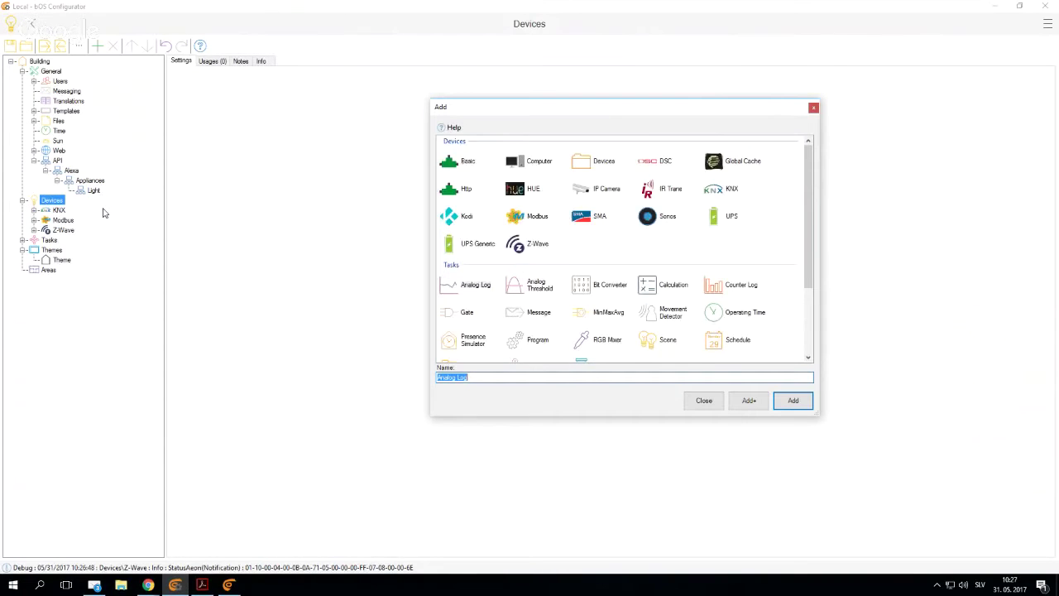
pyautogui.scroll(-2, 463, 336)
pyautogui.click(464, 348)
pyautogui.write('Light')
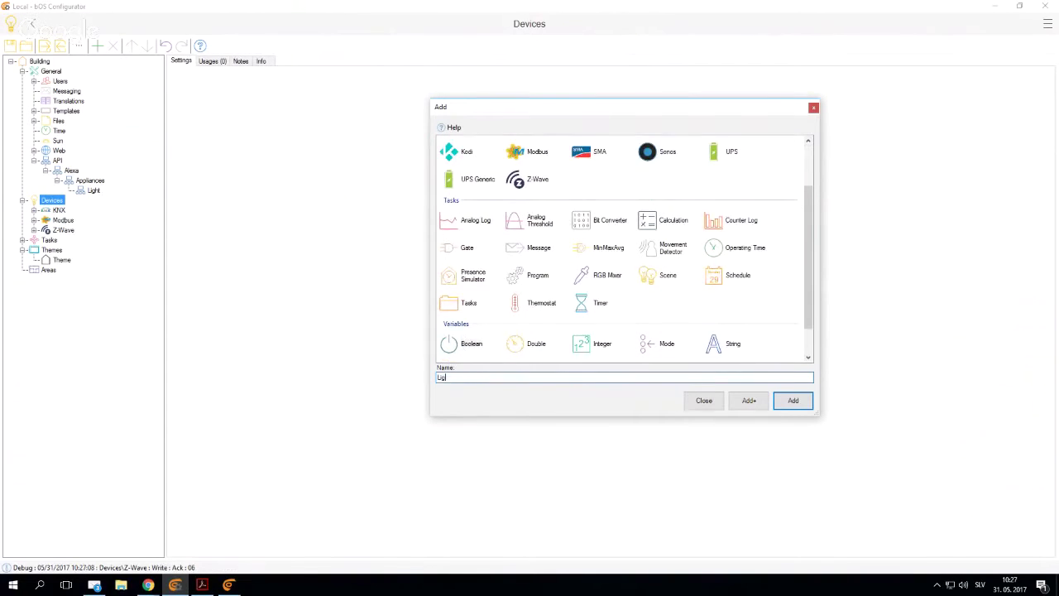
pyautogui.press('Return')
# Give the Light variable the Lamp value template, then reselect the Alexa Light appliance
pyautogui.click(207, 62)
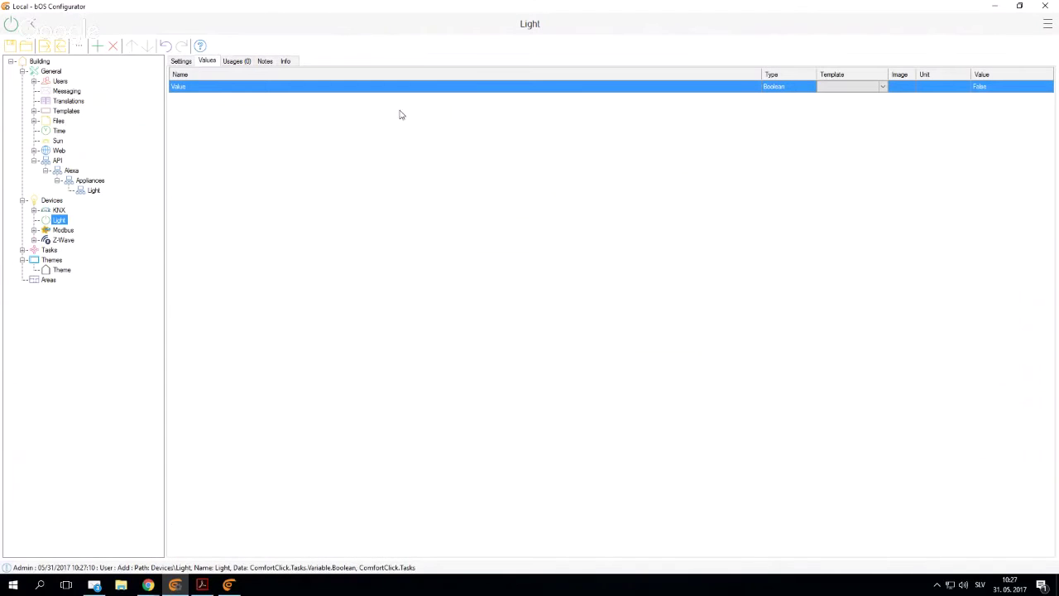
pyautogui.click(883, 86)
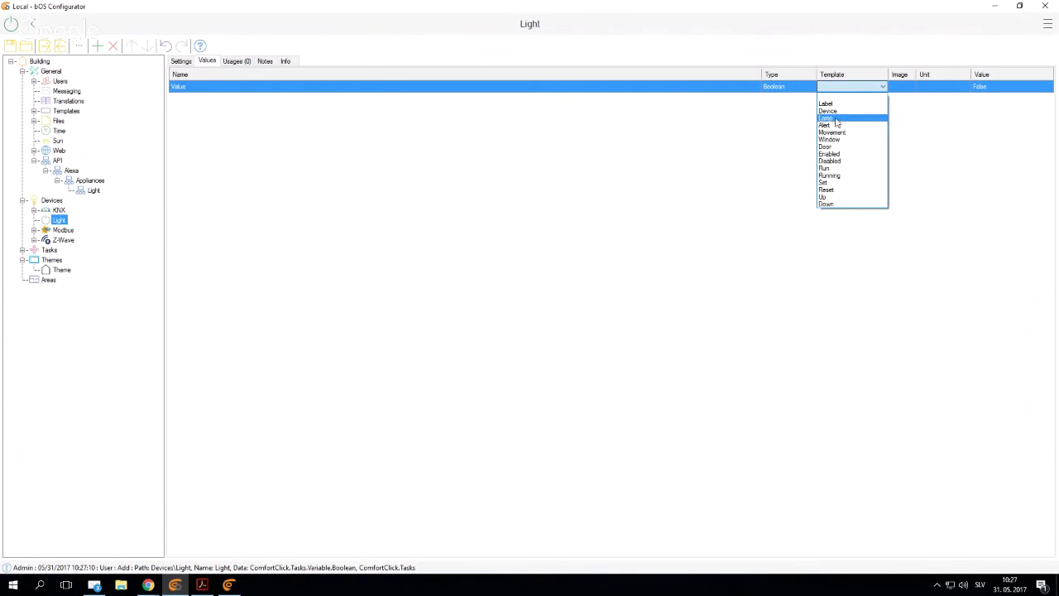
pyautogui.click(841, 119)
pyautogui.click(84, 192)
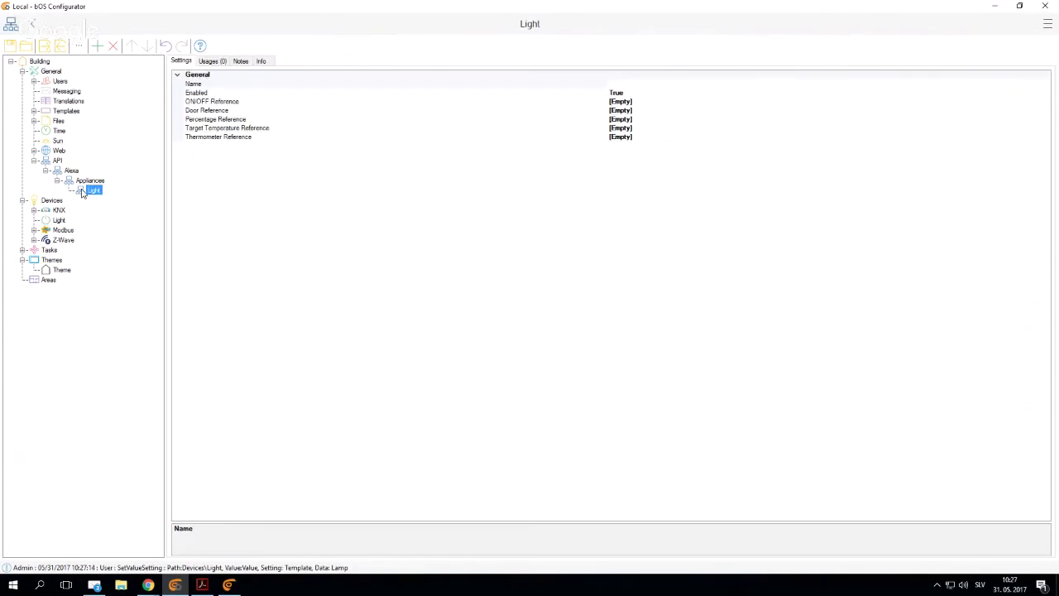
# Link the Light appliance's ON/OFF Reference to Devices\Light.Value
pyautogui.click(210, 101)
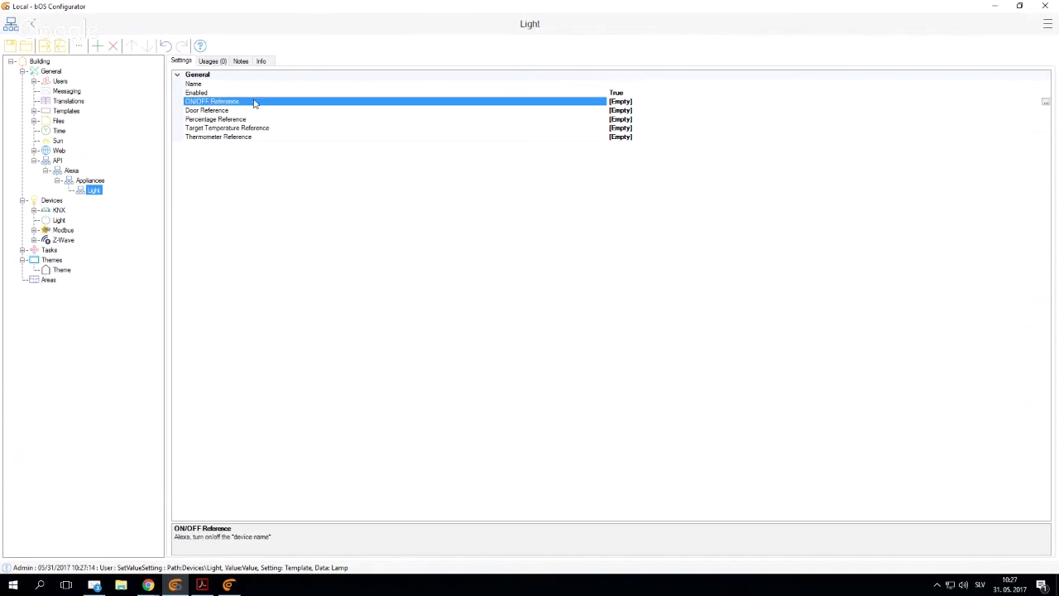
pyautogui.click(1046, 101)
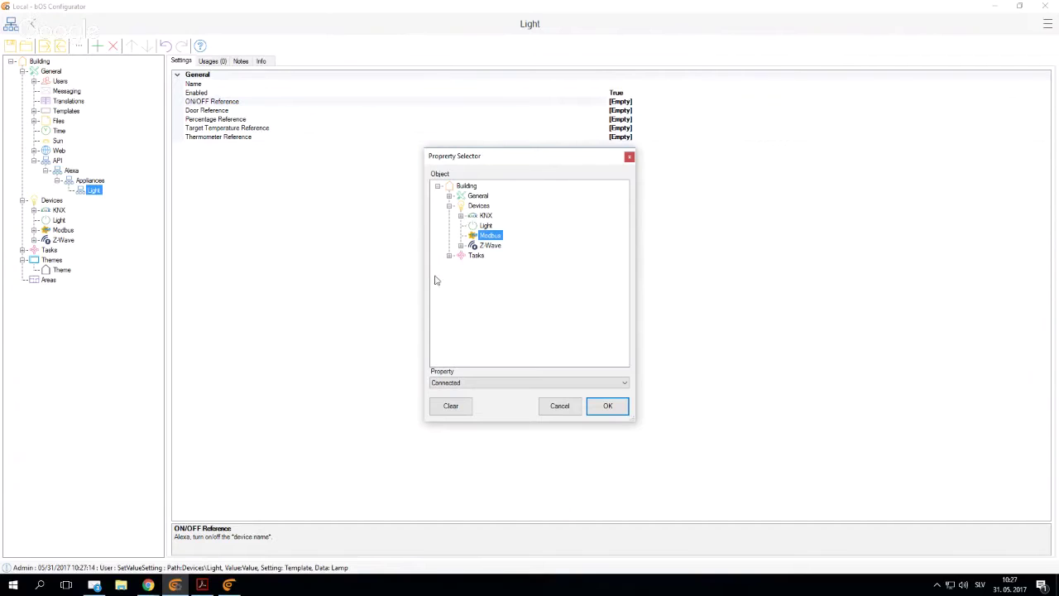
pyautogui.click(449, 255)
pyautogui.press('Escape')
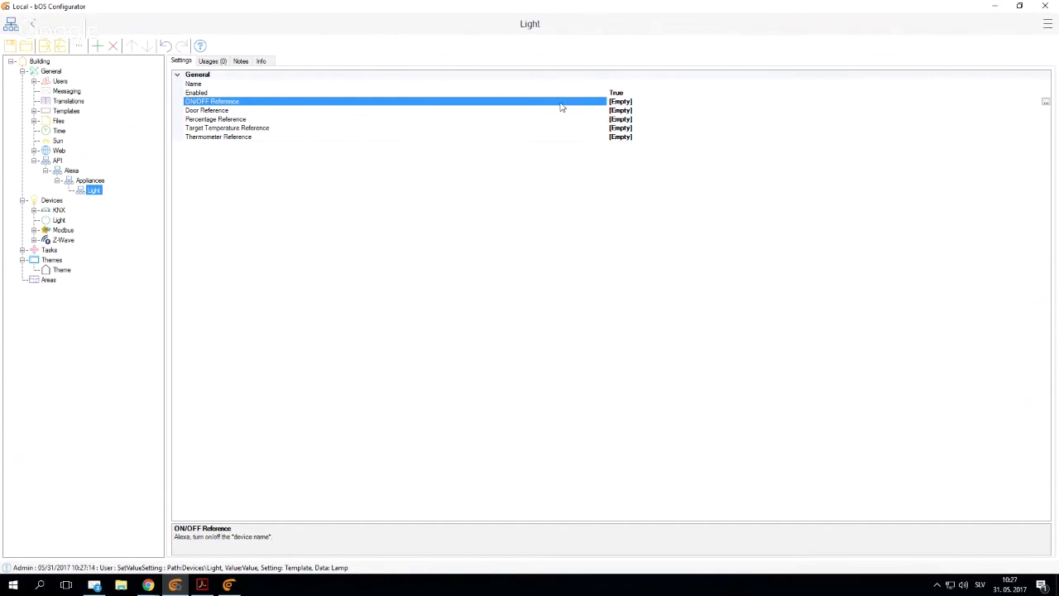
pyautogui.click(1045, 102)
pyautogui.click(485, 226)
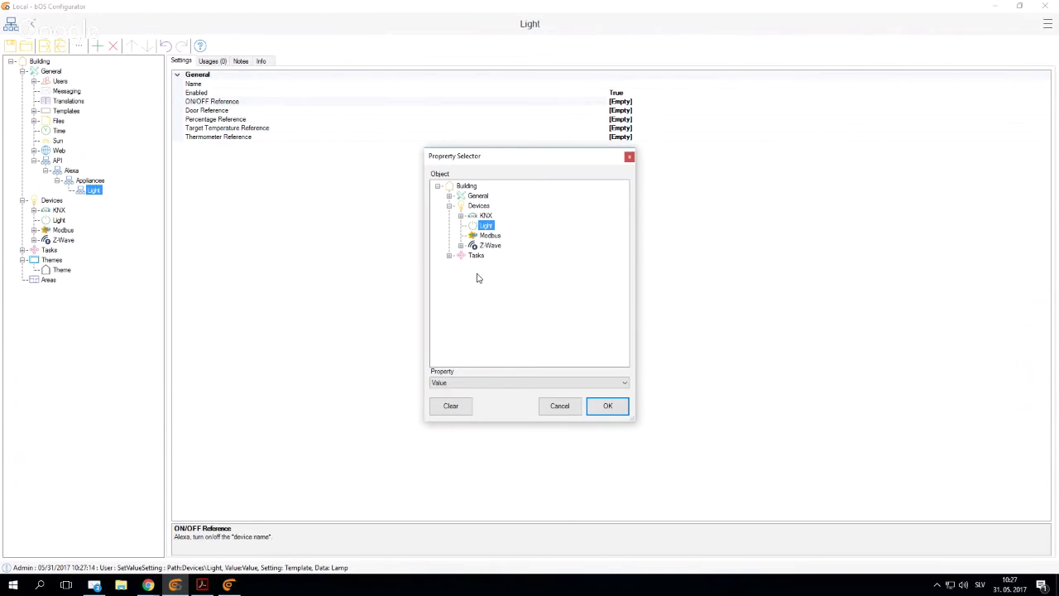
pyautogui.click(608, 405)
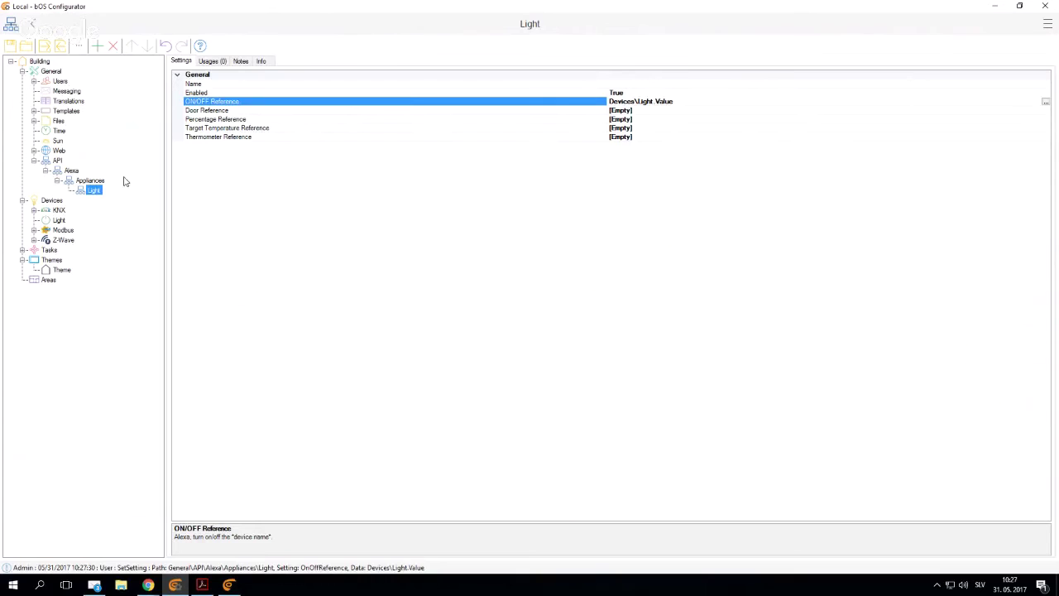
pyautogui.click(635, 84)
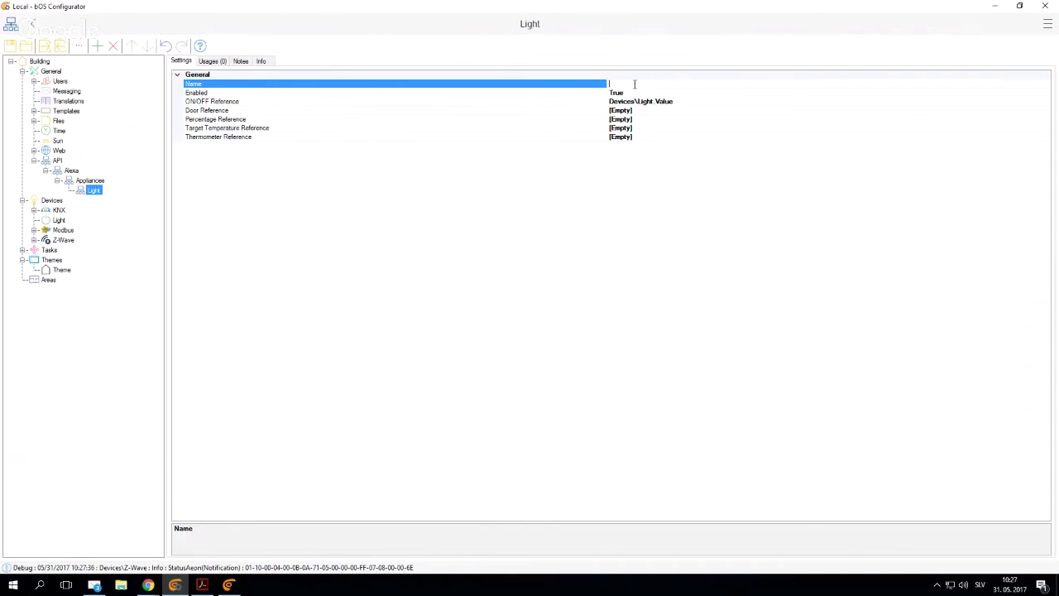
# Enter 'Light' as the appliance's Name property and commit it
pyautogui.write('Light')
pyautogui.moveTo(609, 222); pyautogui.dragTo(614, 221)
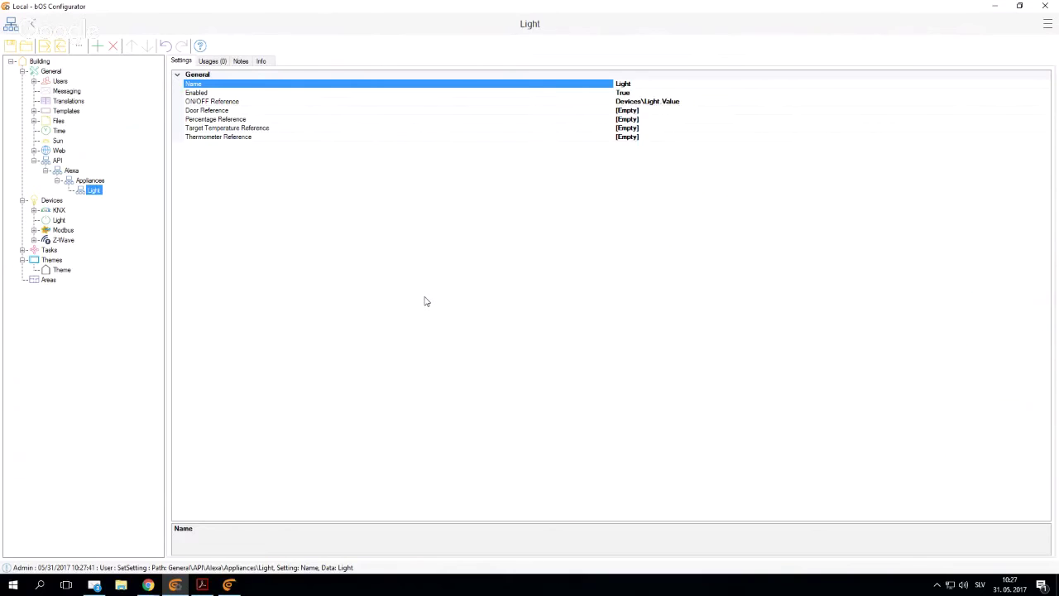
pyautogui.moveTo(148, 585)
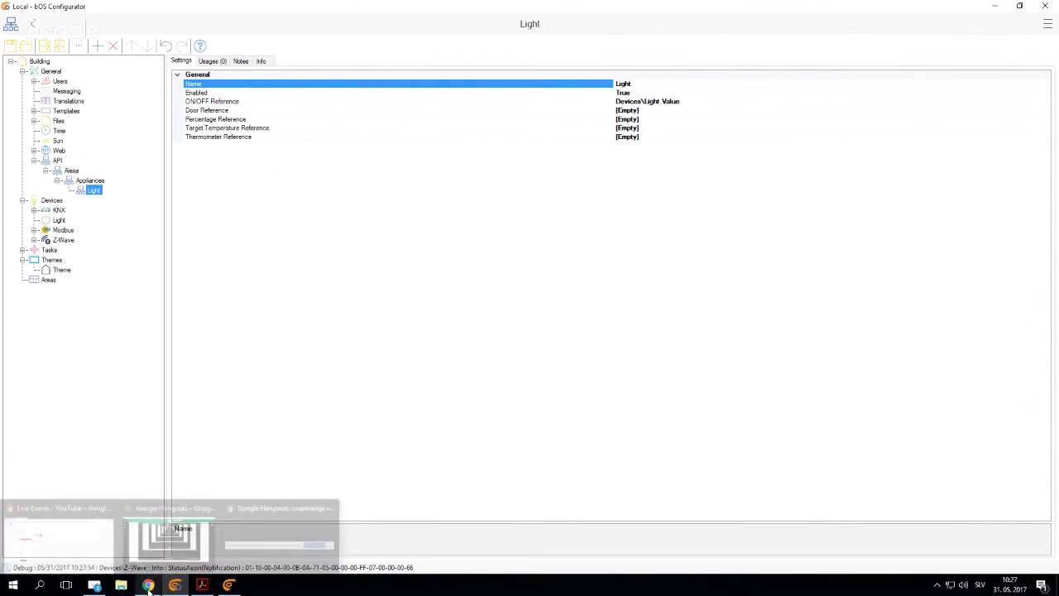
# Open alexa.amazon.com in a new Chrome tab and sign in to the Amazon account
pyautogui.click(75, 545)
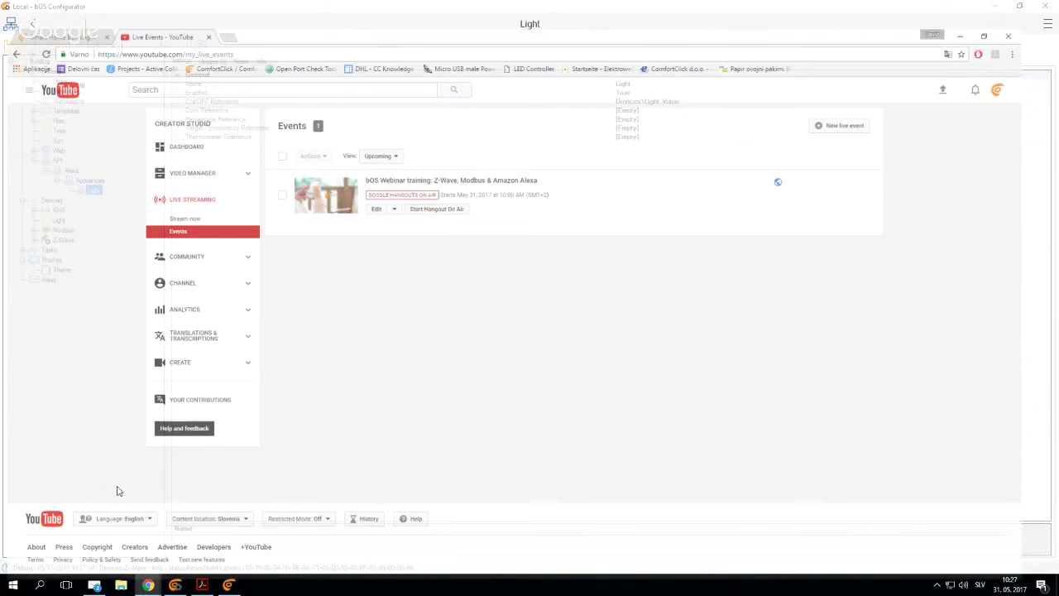
pyautogui.click(245, 9)
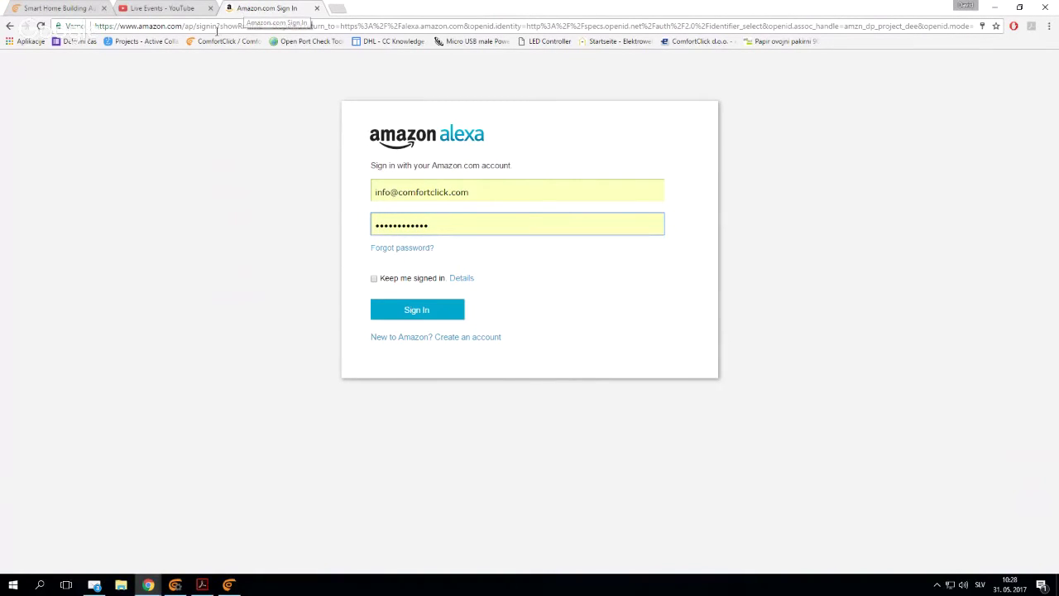
pyautogui.click(406, 315)
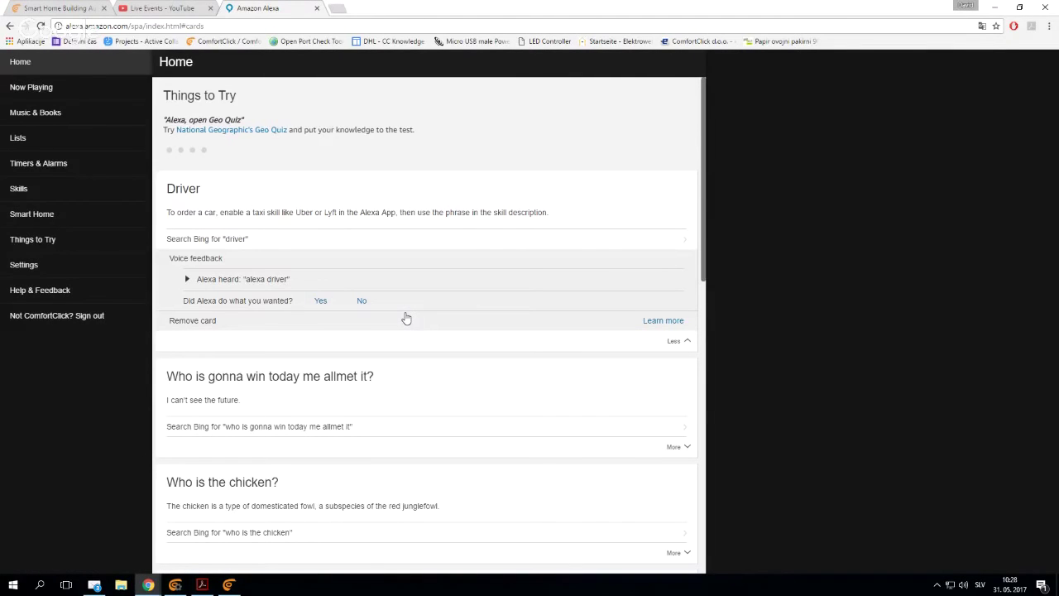
# Search the Smart Home skills for 'Comfortclick' and open ComfortClick bOS Smart Home
pyautogui.click(53, 215)
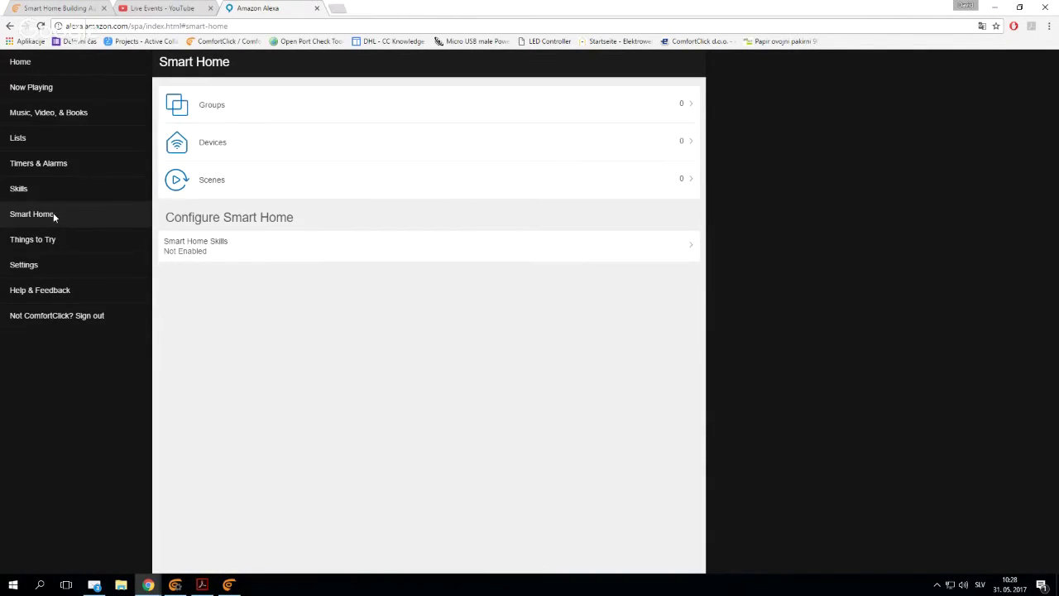
pyautogui.click(197, 246)
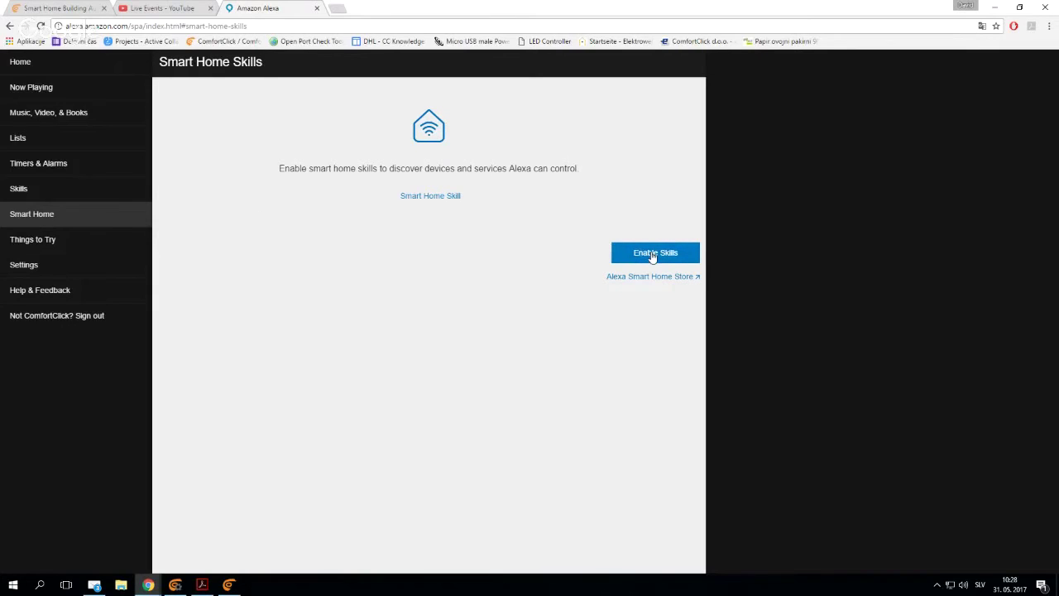
pyautogui.click(652, 257)
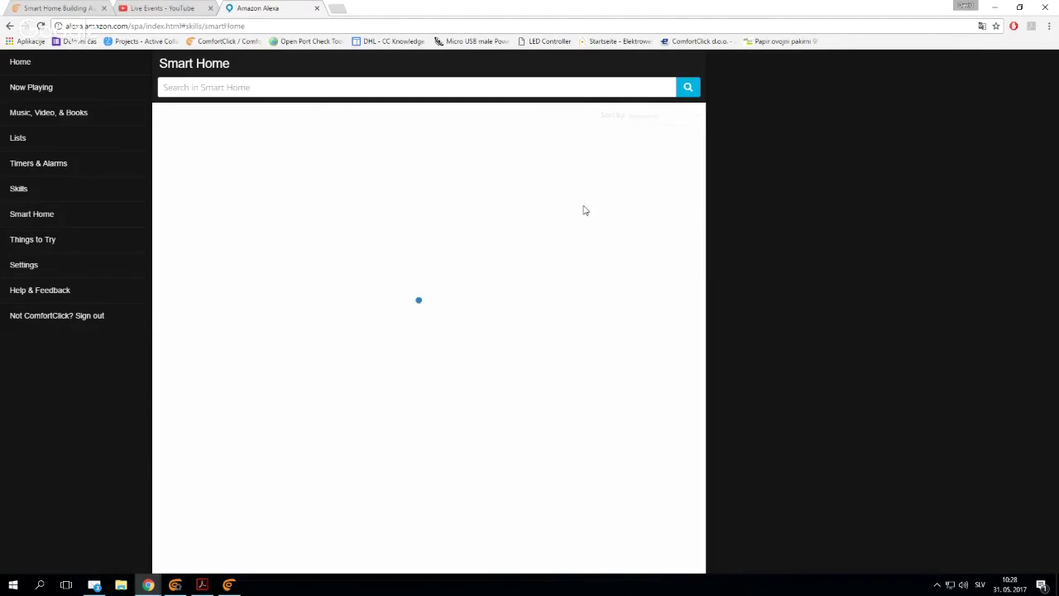
pyautogui.click(430, 86)
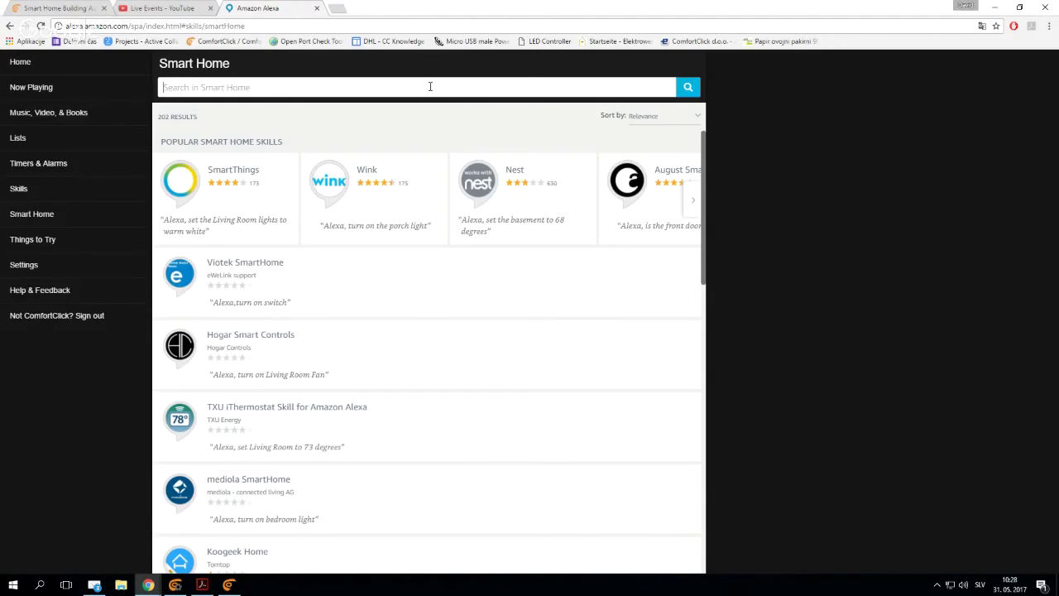
pyautogui.write('Comfortcl')
pyautogui.write('ick')
pyautogui.press('Return')
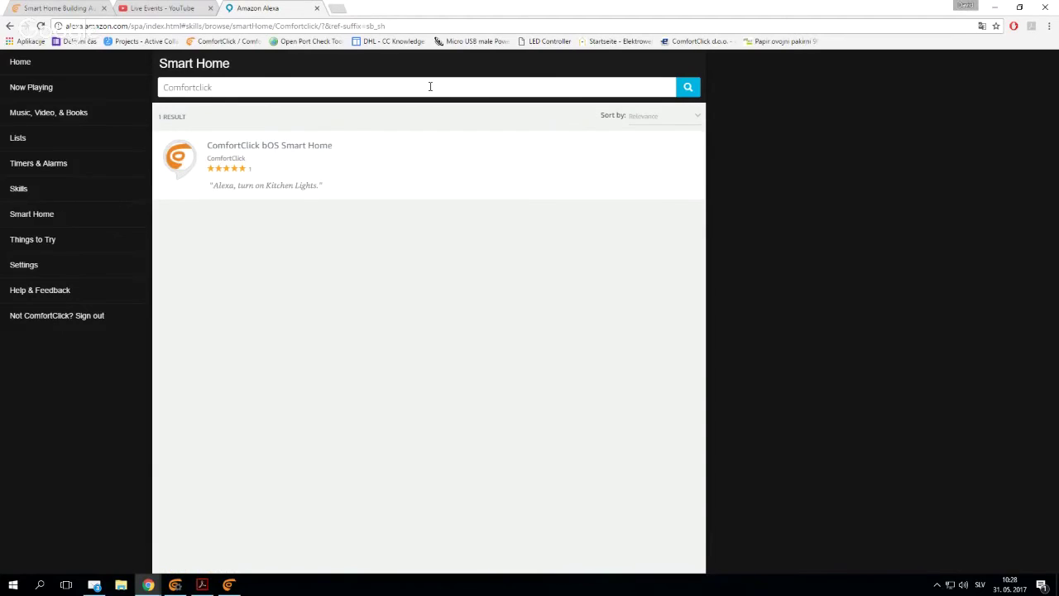
pyautogui.click(302, 162)
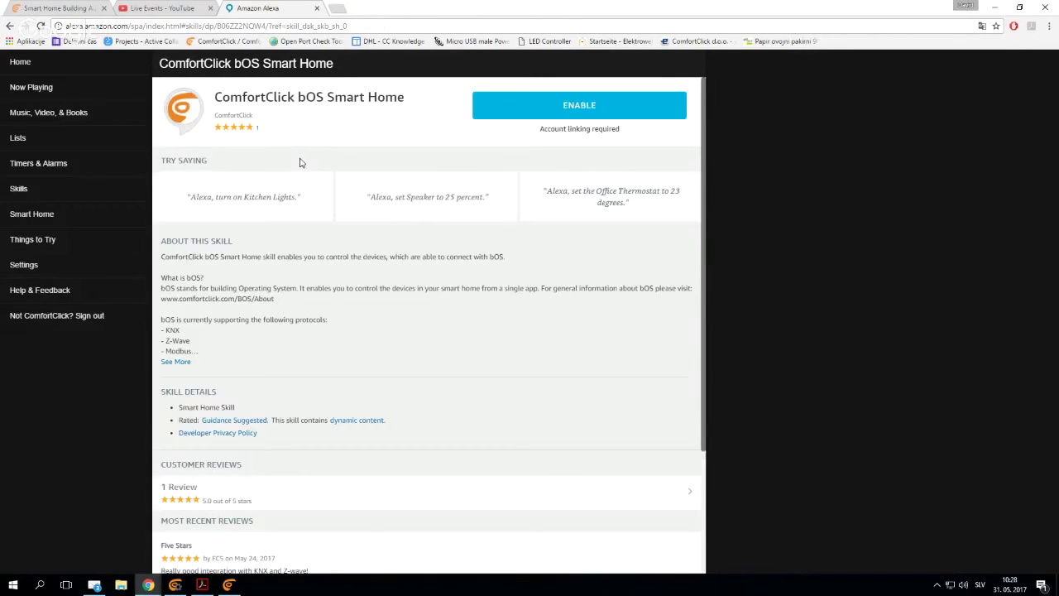
# Enable the skill, log in to ComfortClick and grant access to controller CCDavidC
pyautogui.click(579, 115)
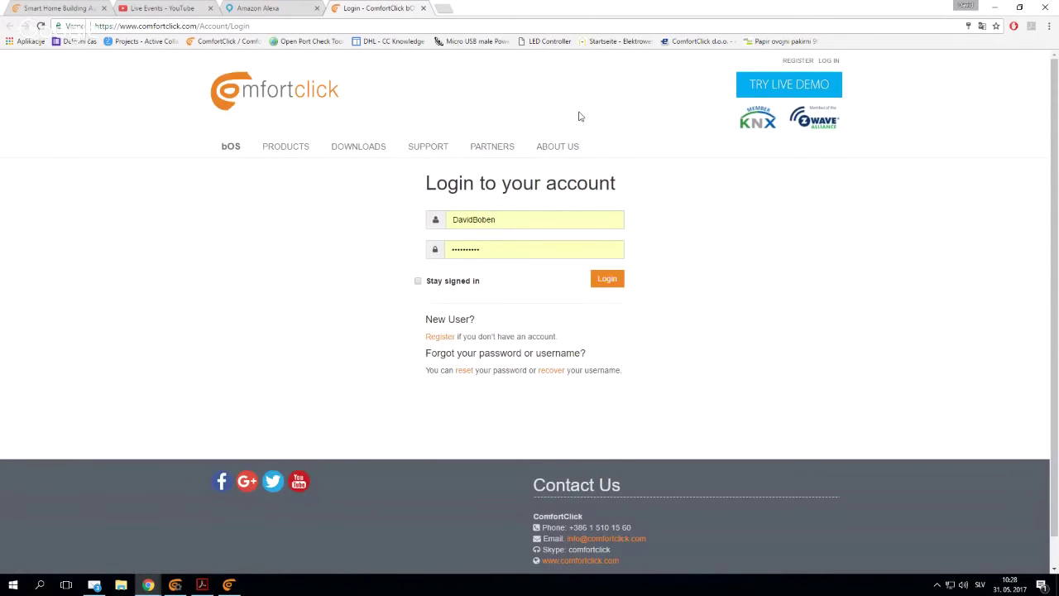
pyautogui.click(602, 280)
pyautogui.click(617, 311)
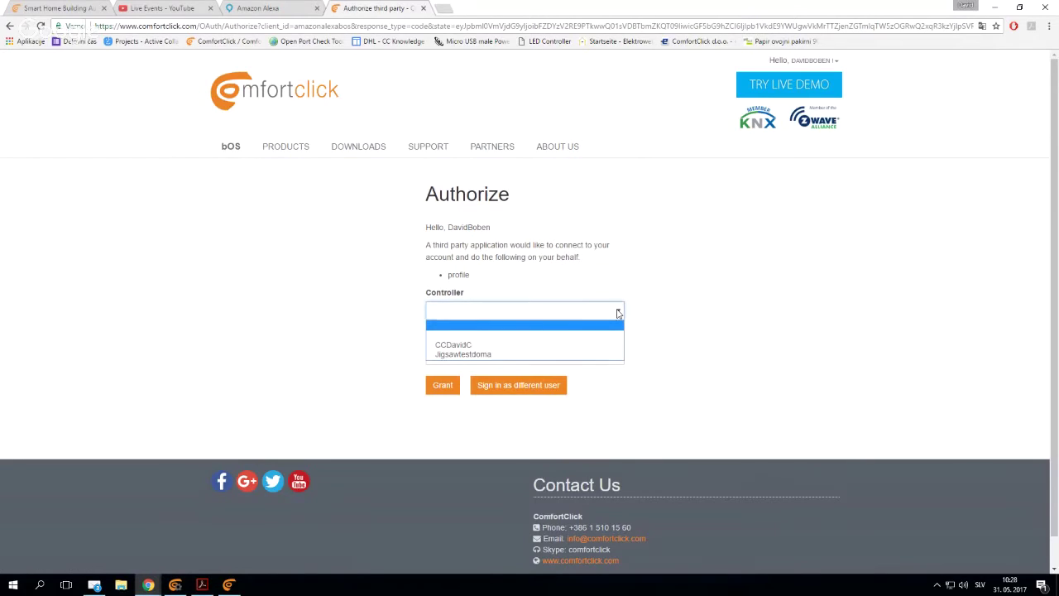
pyautogui.click(468, 344)
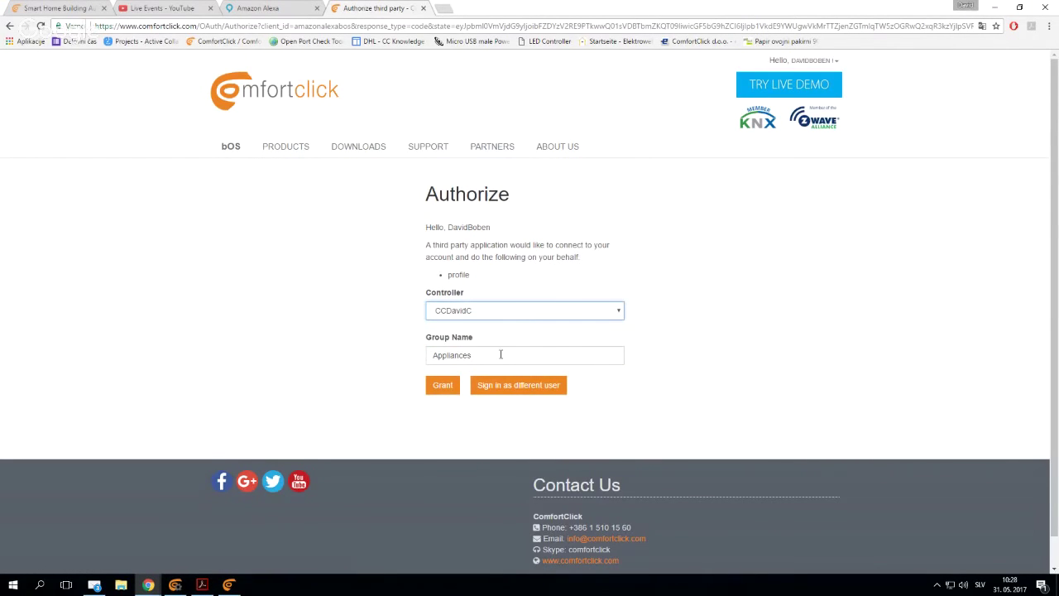
pyautogui.click(443, 386)
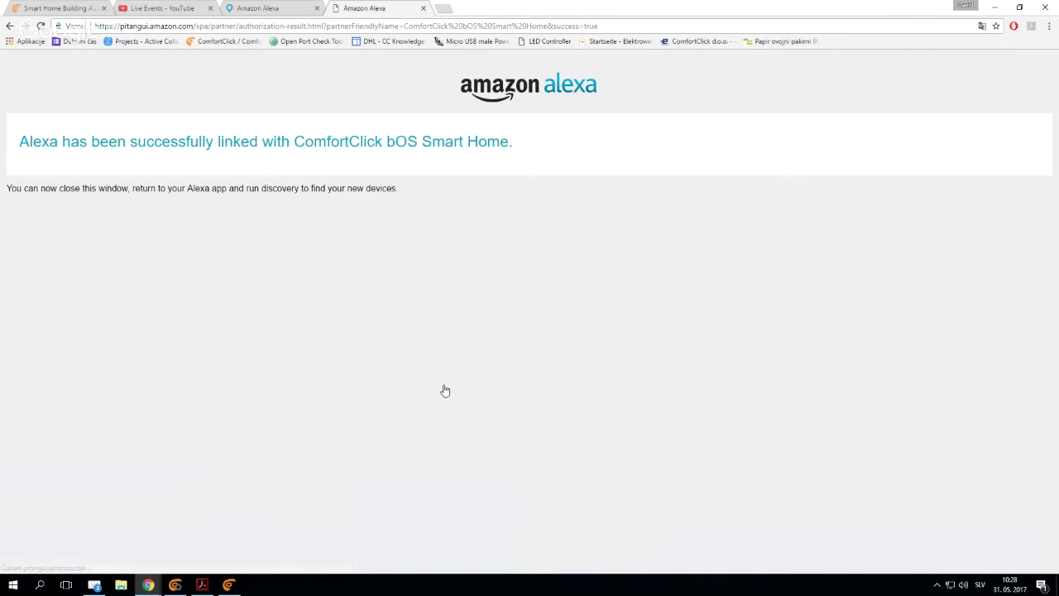
# Close the success tab and run device discovery from Smart Home > Devices
pyautogui.middleClick(386, 7)
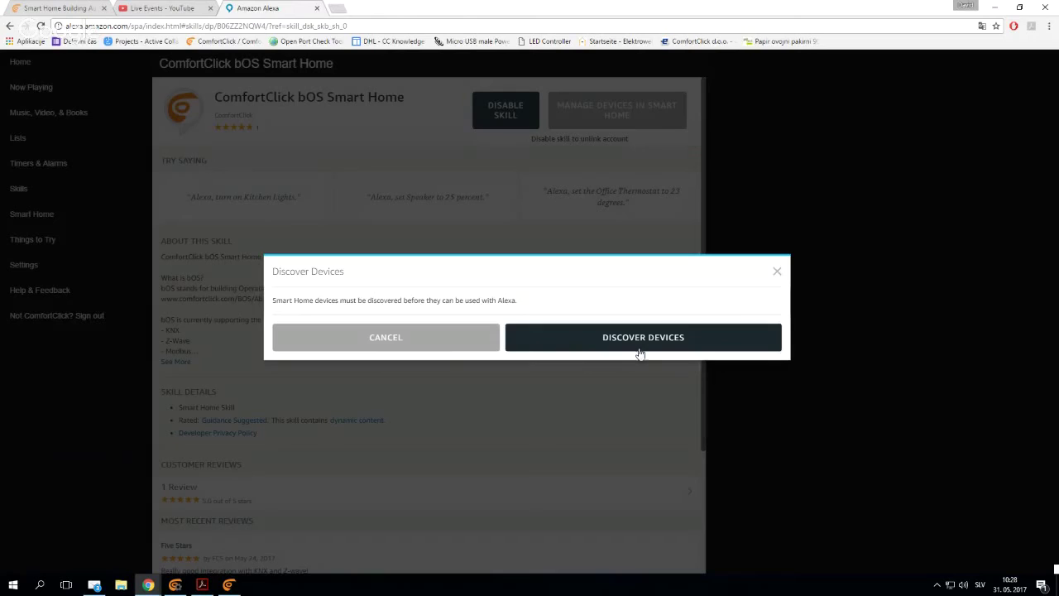
pyautogui.click(410, 341)
pyautogui.click(48, 217)
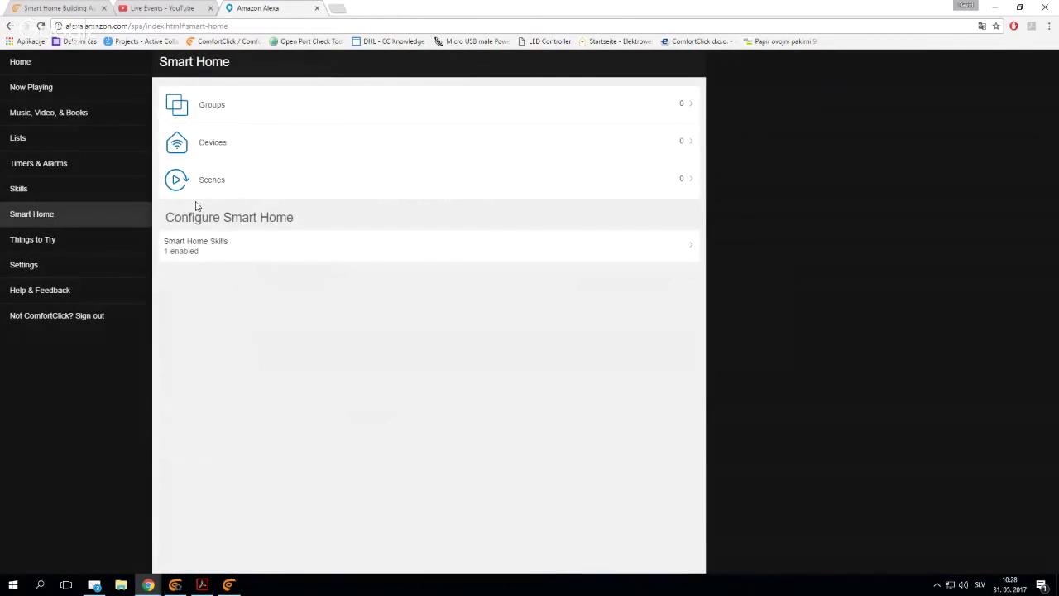
pyautogui.click(212, 146)
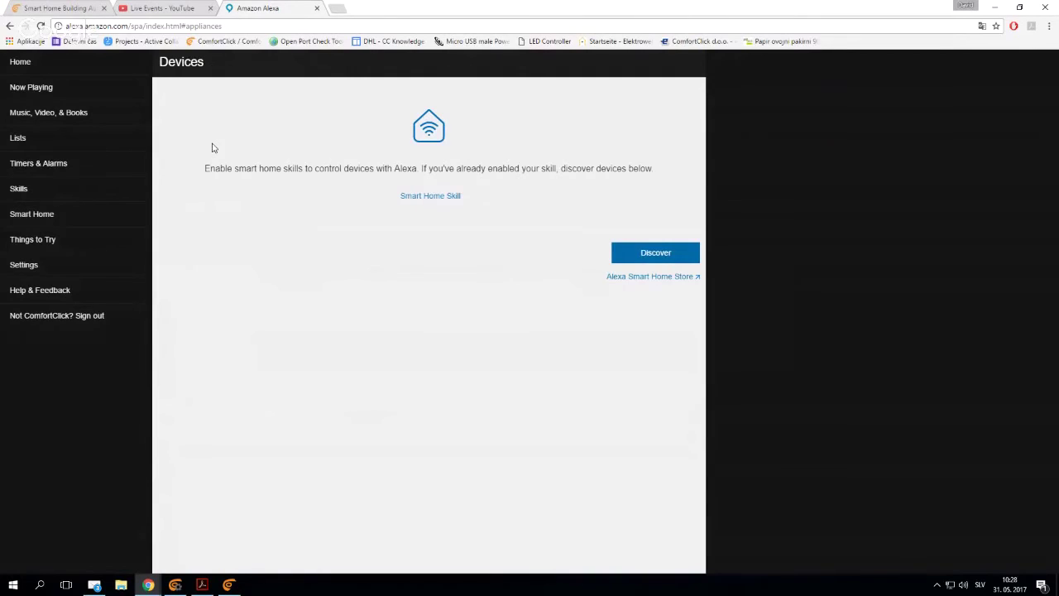
pyautogui.press('XF86AudioRaiseVolume')
pyautogui.click(666, 260)
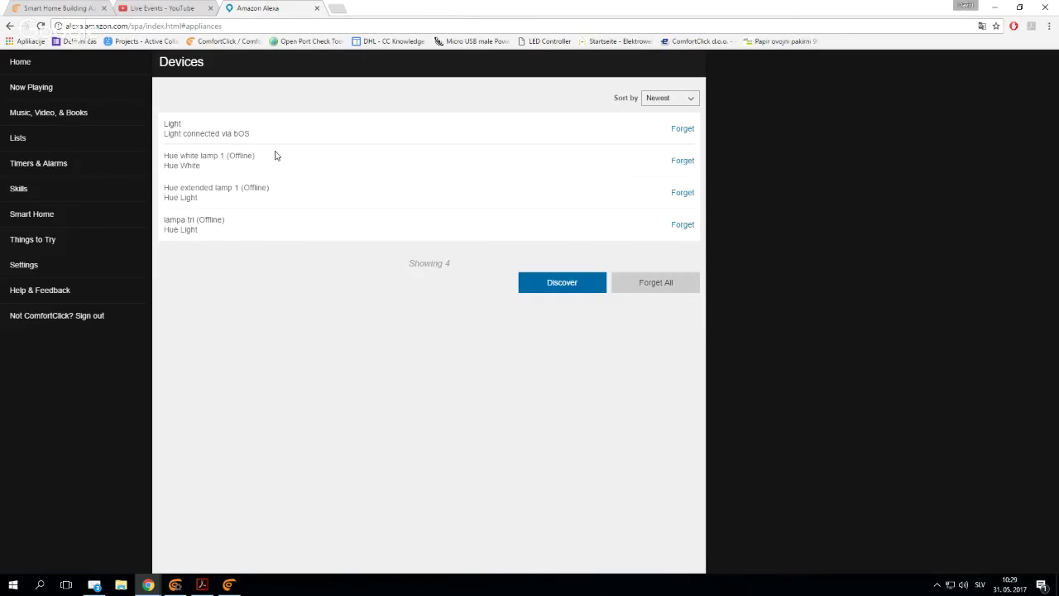
# Highlight the newly discovered Light device in the Alexa device list
pyautogui.doubleClick(172, 124)
pyautogui.click(174, 124)
pyautogui.doubleClick(184, 126)
# In bOS Configurator, select Themes > Theme and double-click the panel to add an object control
pyautogui.click(175, 584)
pyautogui.click(60, 271)
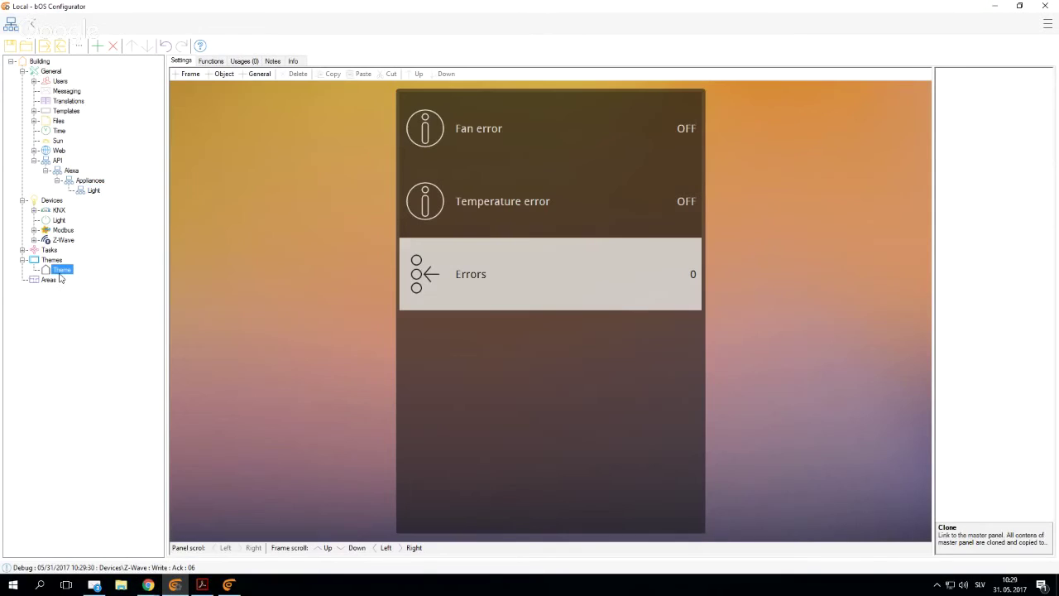
pyautogui.doubleClick(520, 384)
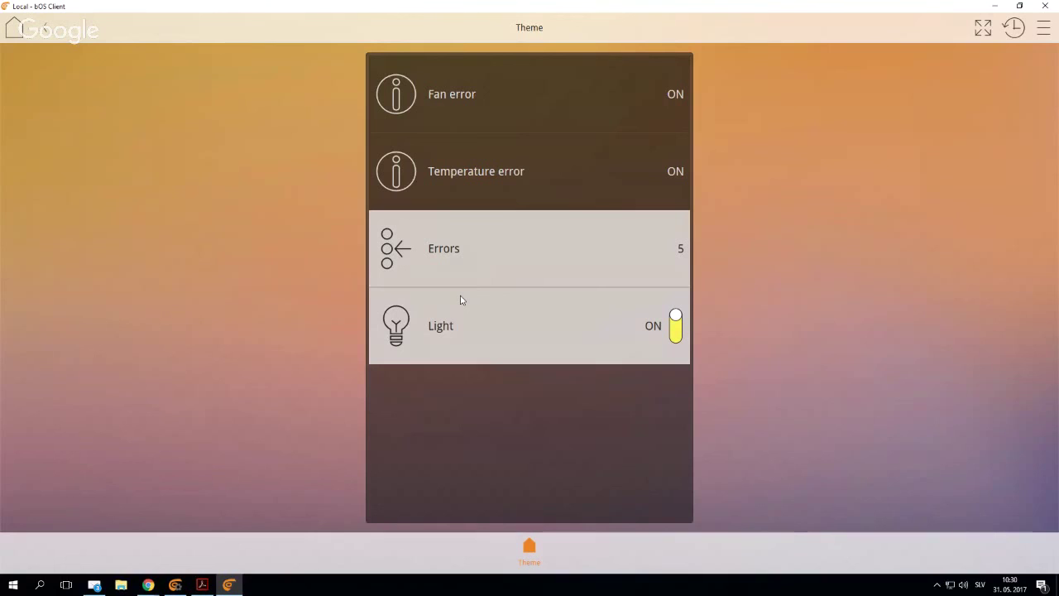
# Switch the Light device on the bOS Client Theme panel from ON to OFF
pyautogui.click(461, 298)
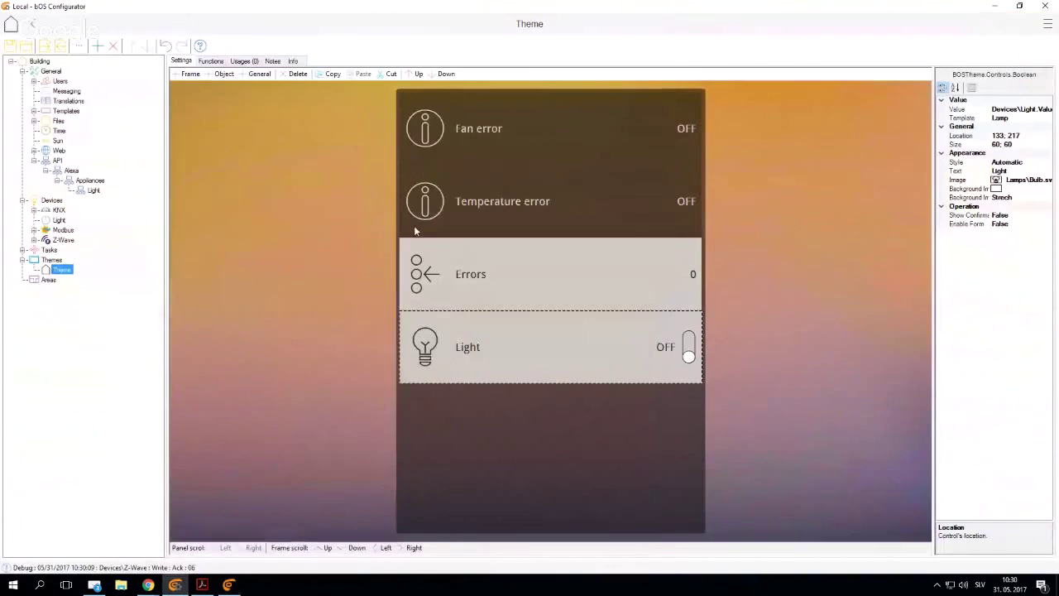
# Back in bOS Configurator, show the Alexa Light appliance settings linked to Devices\Light.Value
pyautogui.click(995, 6)
pyautogui.click(90, 181)
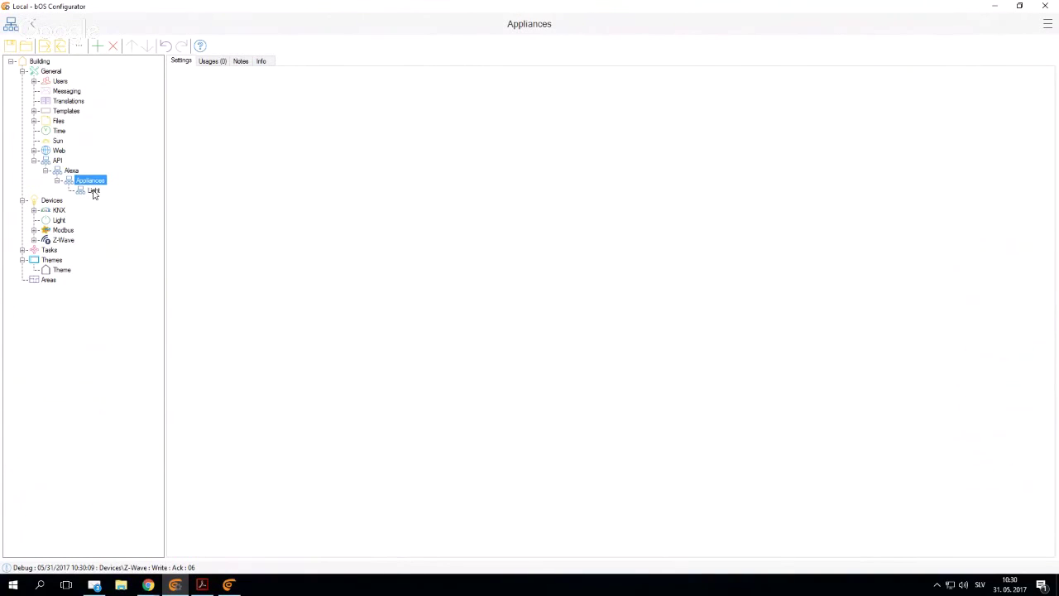
pyautogui.click(94, 191)
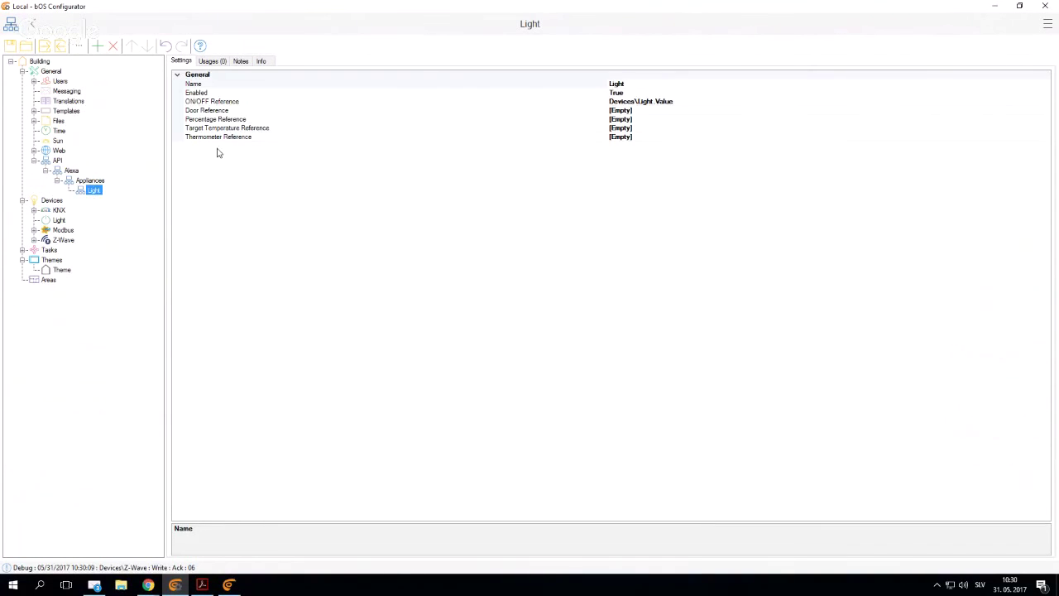